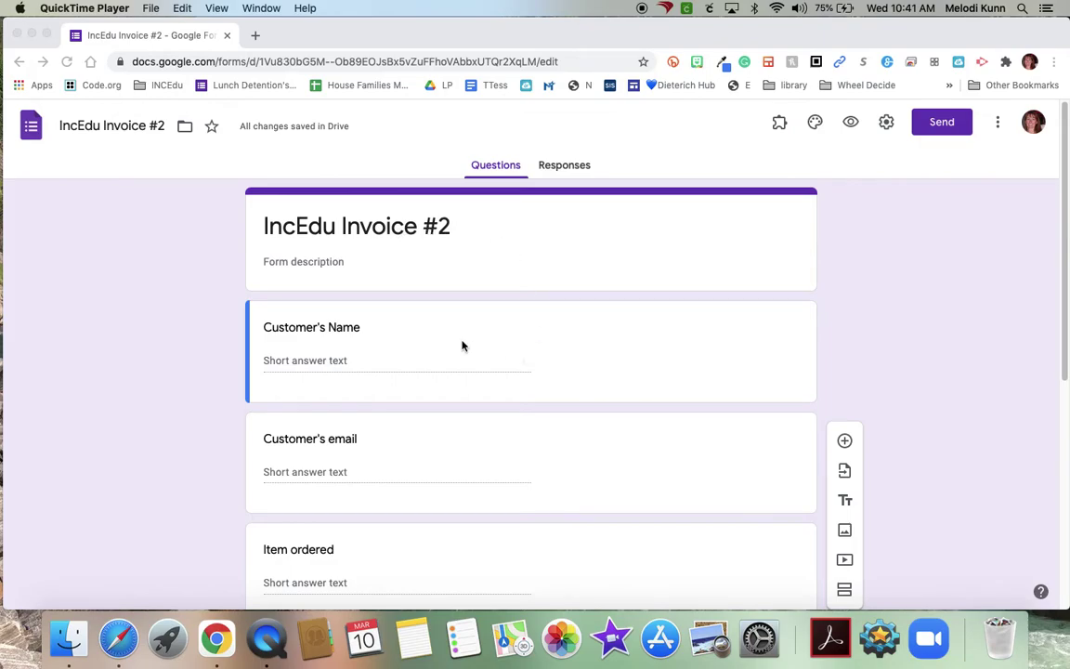
click(426, 447)
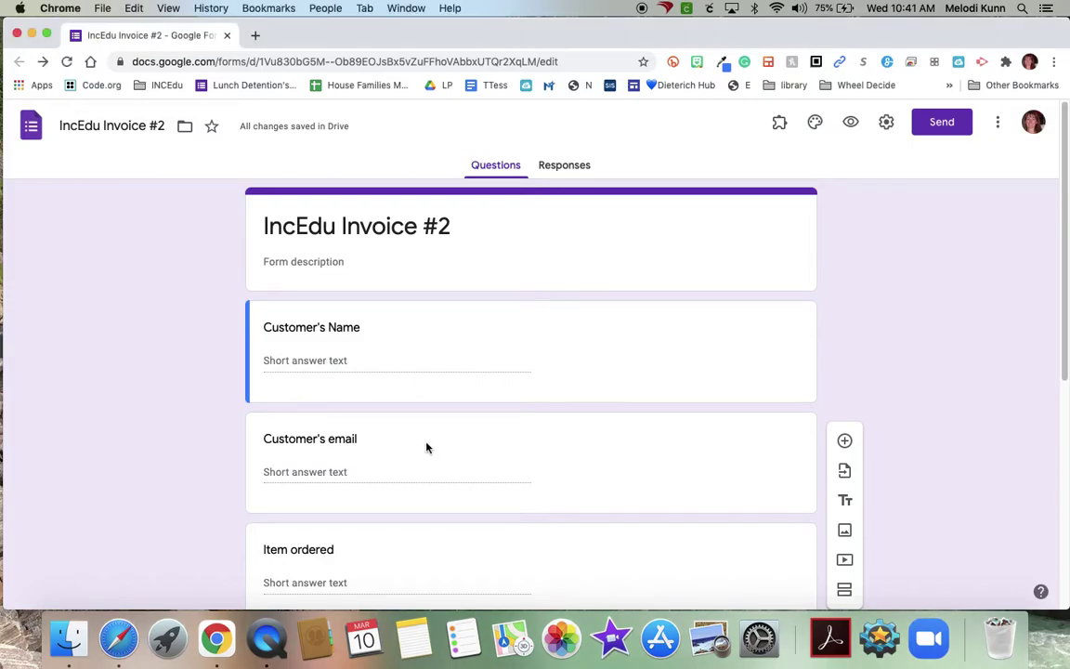
scroll(382, 444, down, 1)
click(371, 435)
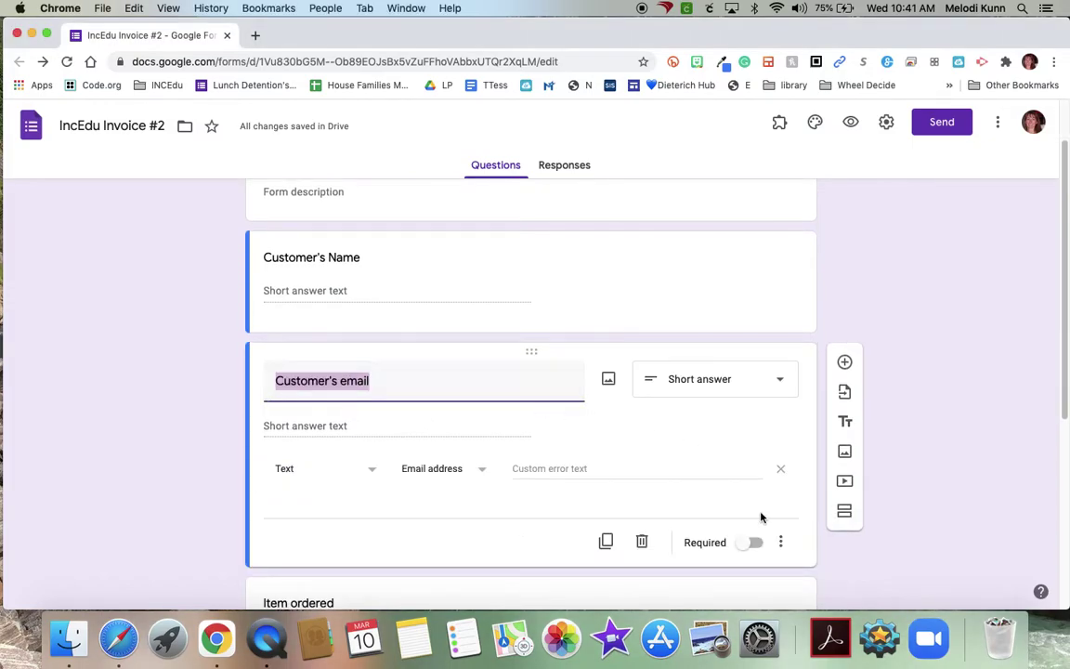
click(781, 545)
click(779, 546)
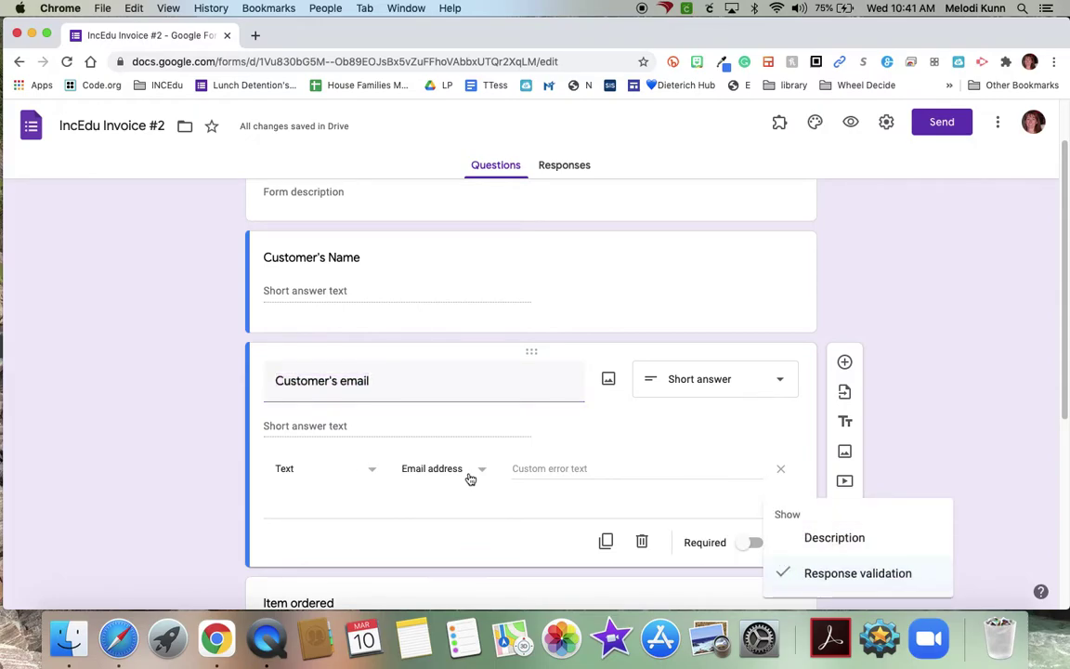
click(182, 503)
scroll(182, 503, down, 4)
scroll(292, 340, down, 2)
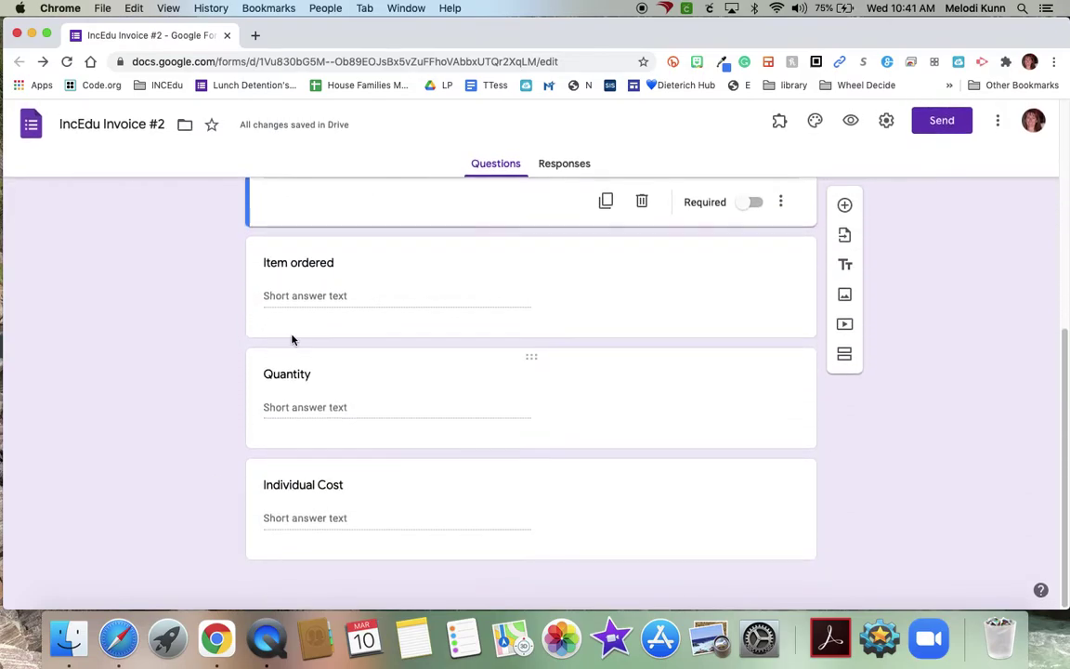
Step: Check the extra options on the Quantity and Individual Cost questions
click(684, 434)
click(780, 425)
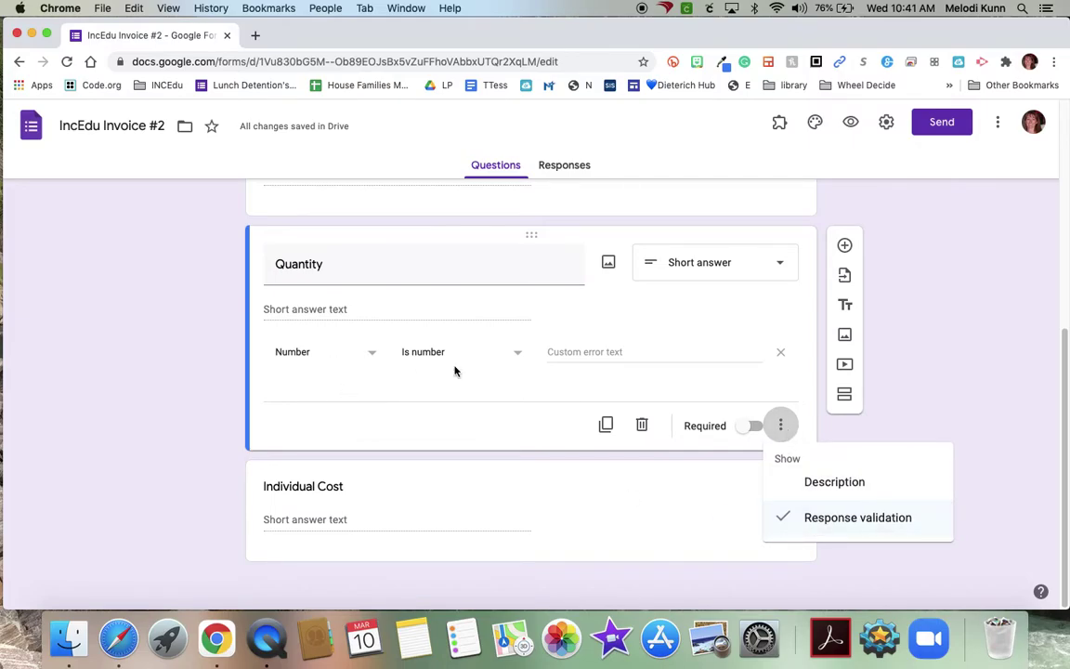
click(462, 516)
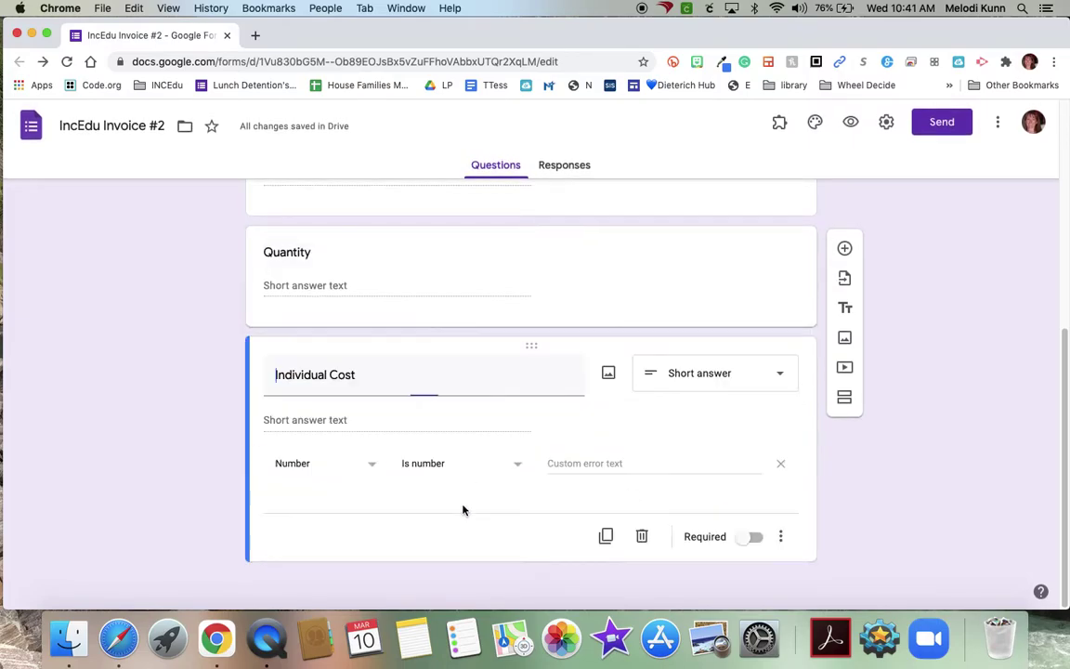
click(780, 537)
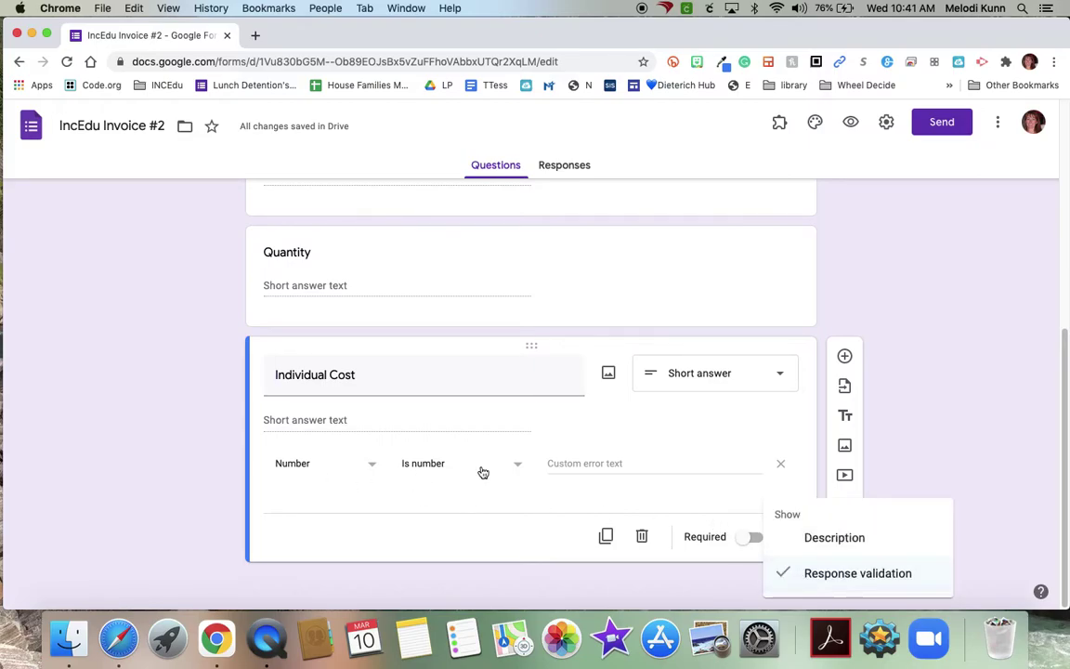
drag(566, 172, 562, 170)
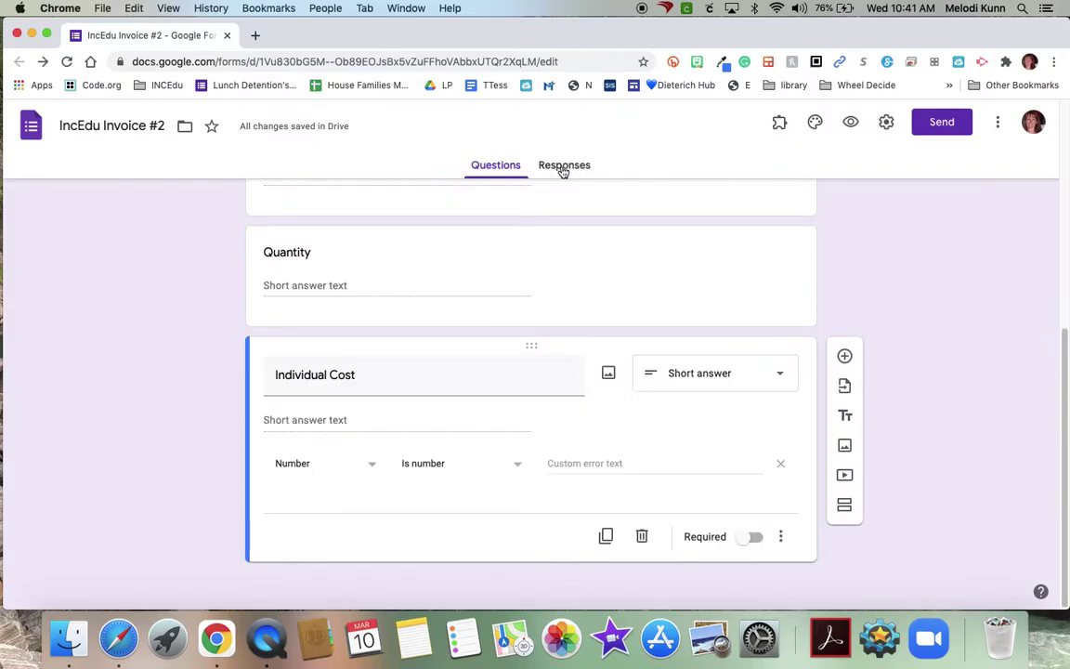
Step: Link the form's responses to a new IncEdu Invoice #2 (Responses) spreadsheet
click(562, 168)
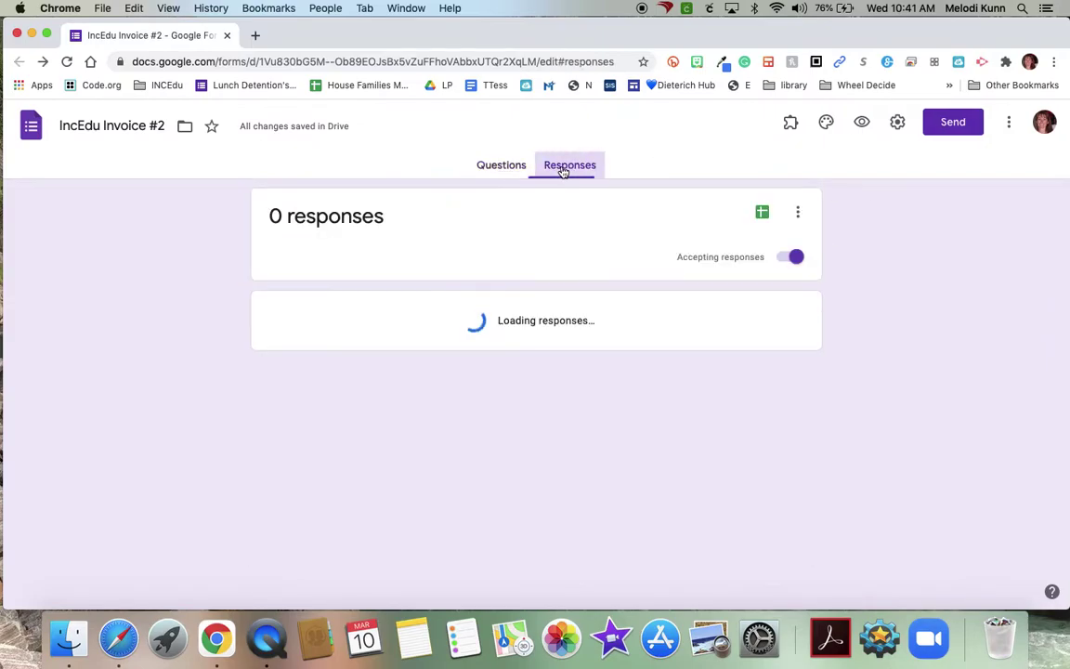
click(763, 214)
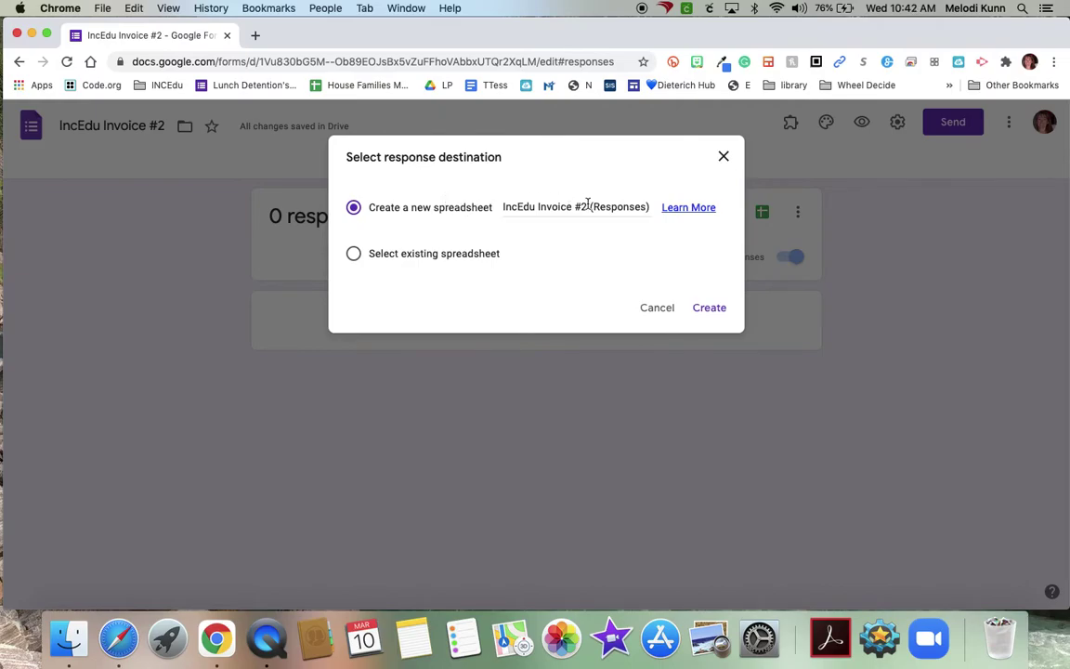
click(712, 311)
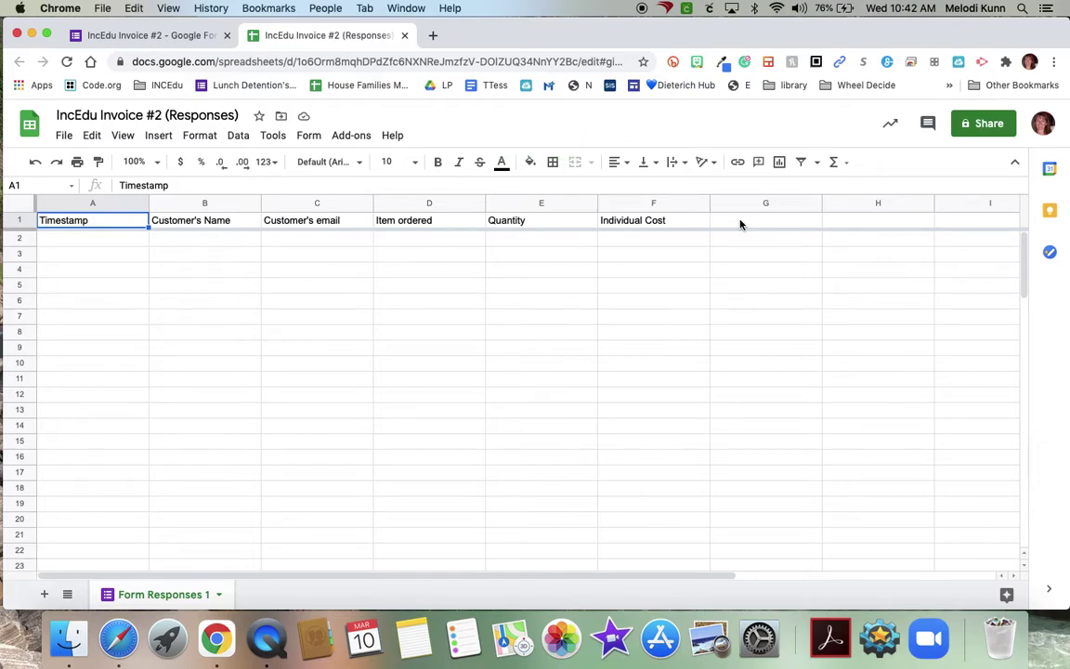
Step: Enter the heading 'Total Cost' in cell G1, after Individual Cost
click(740, 221)
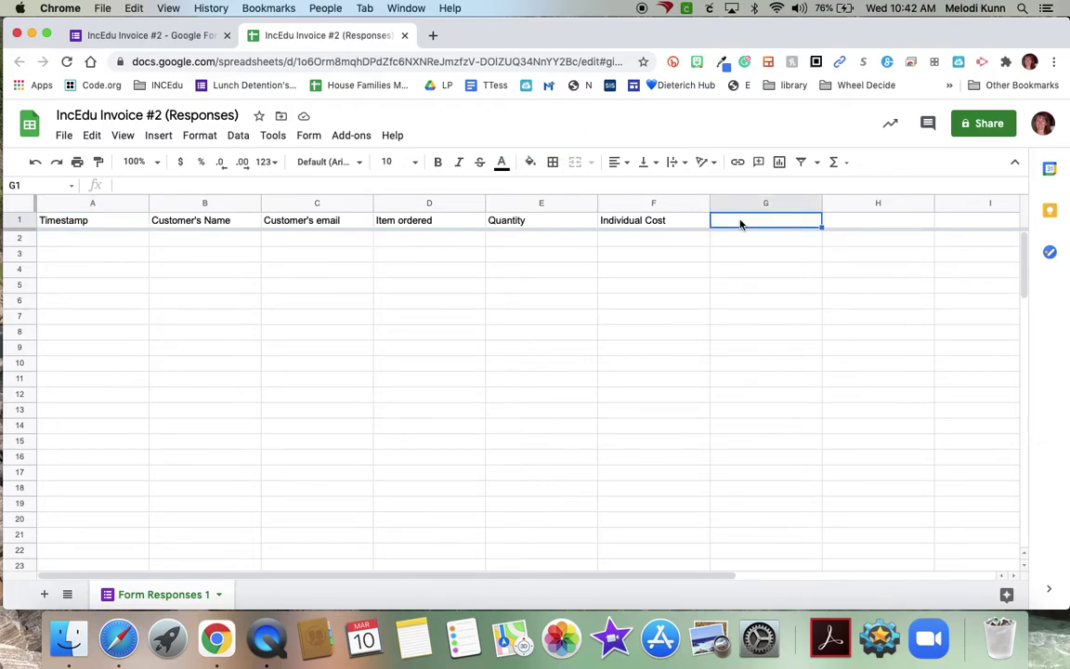
text(Totla)
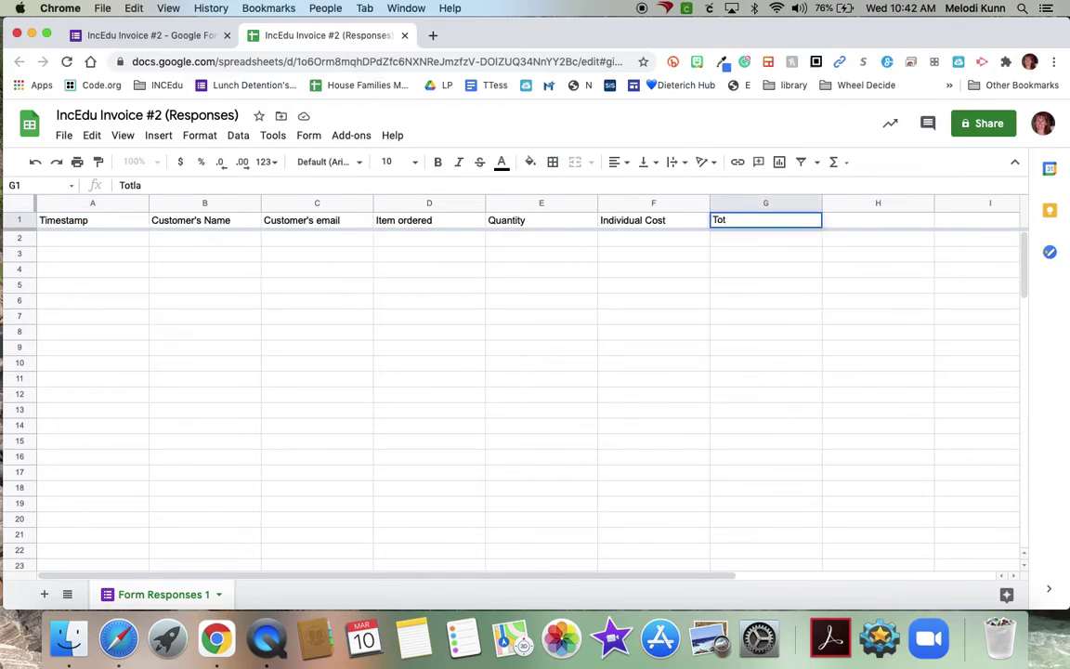
key(BackSpace)
key(BackSpace)
text(al Cost)
click(740, 242)
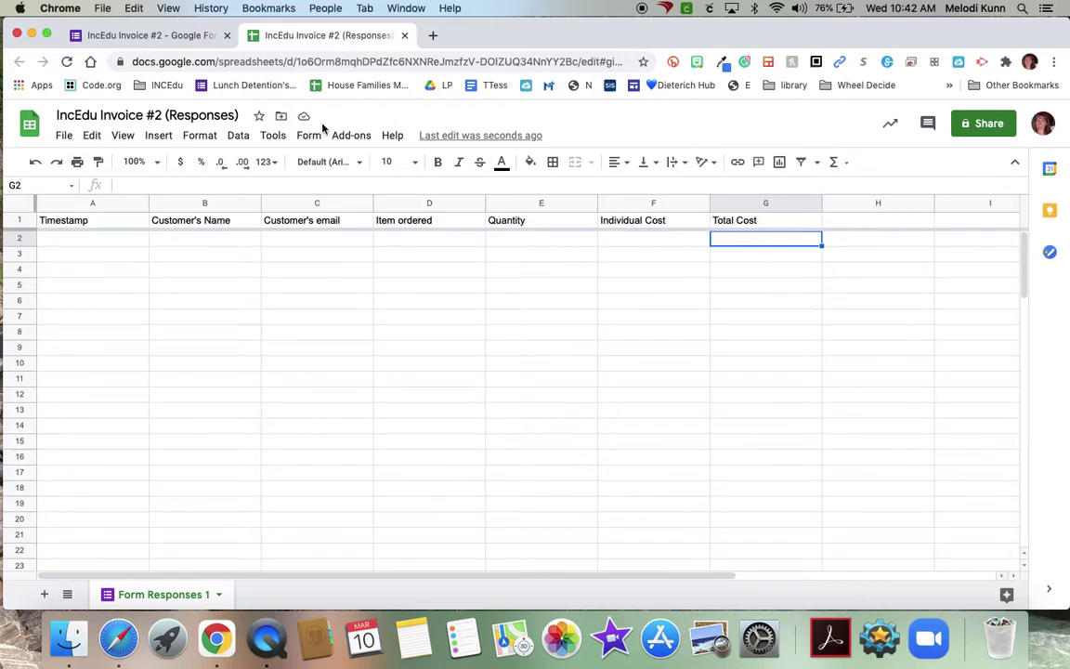
click(351, 136)
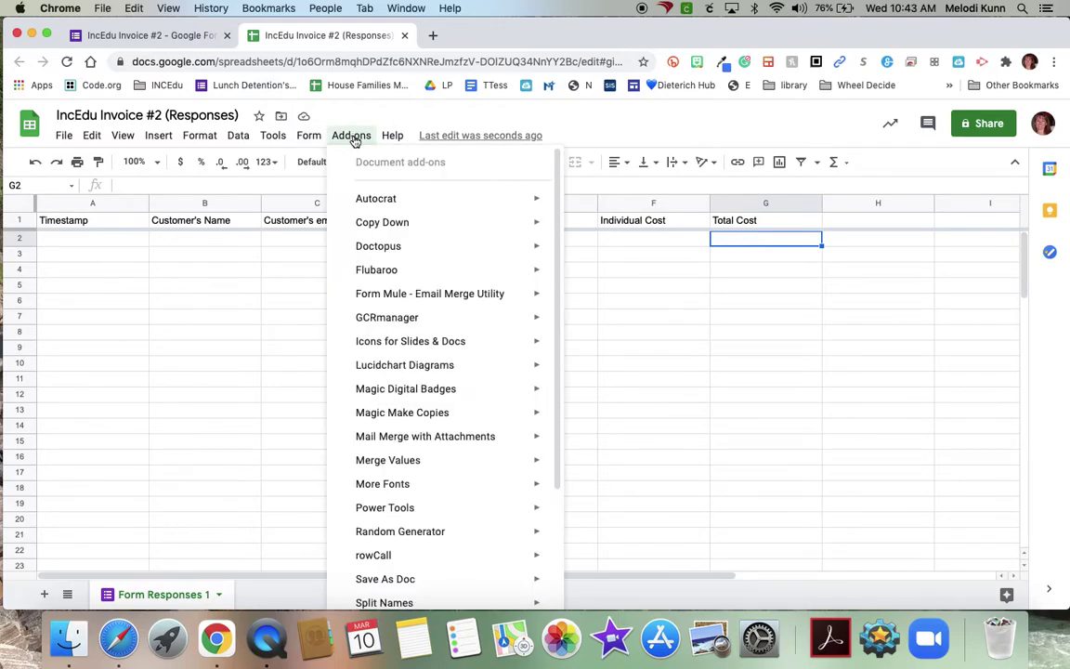
mouse_move(381, 222)
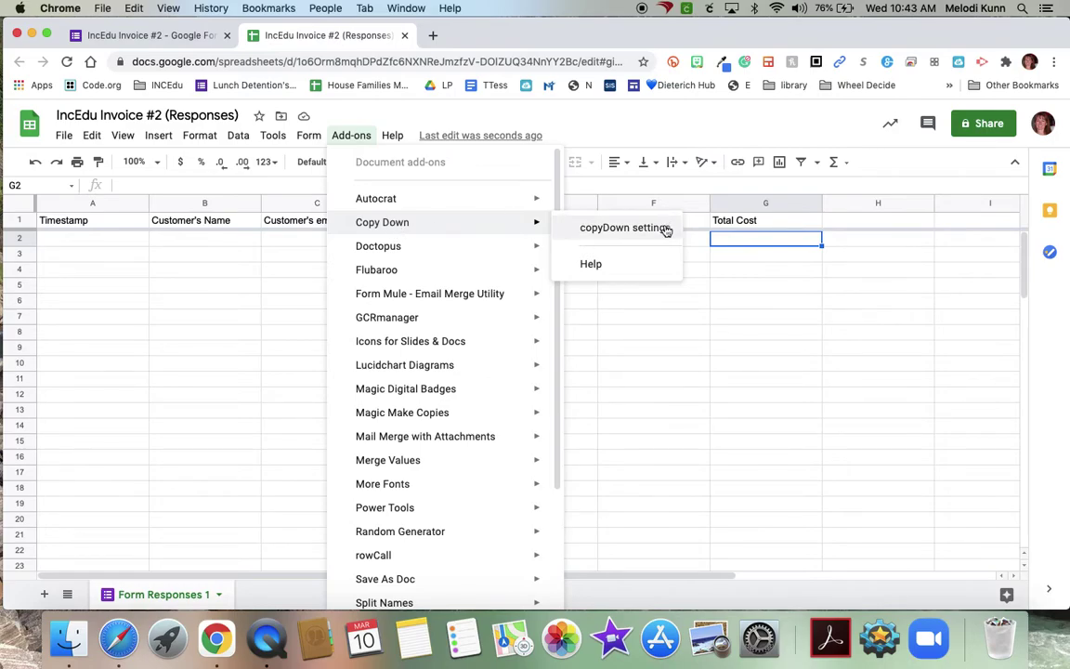
Step: Launch the Copy Down Formulas on Form Submit sidebar and switch it ON
click(626, 228)
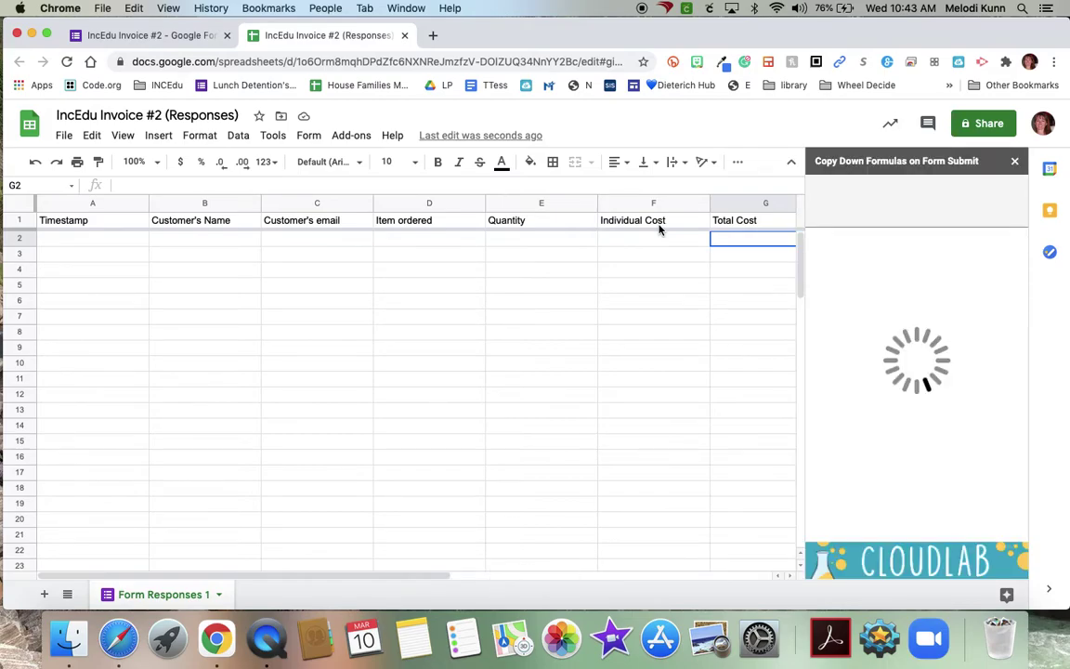
click(945, 207)
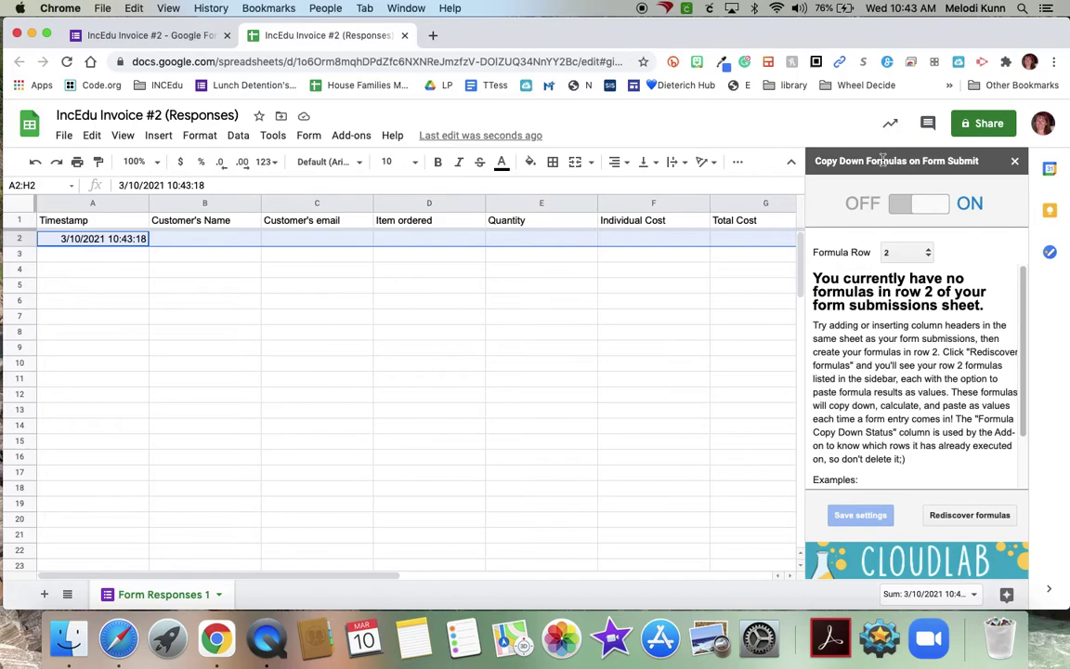
Step: Enter =E2*F2 in G2 so Total Cost multiplies Quantity by Individual Cost
click(741, 241)
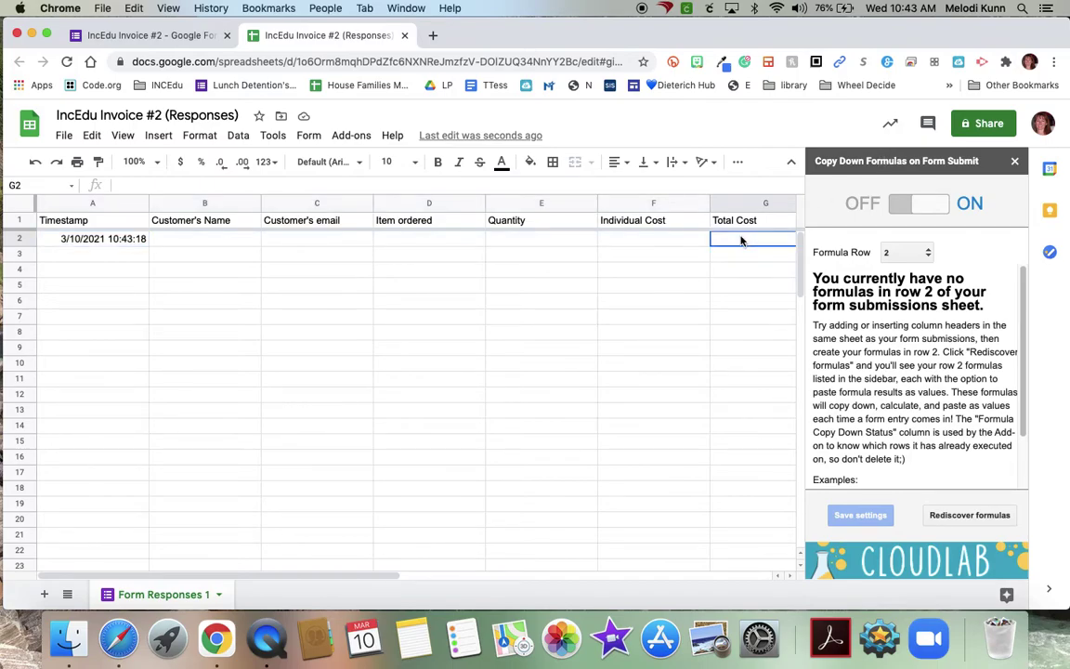
text(=)
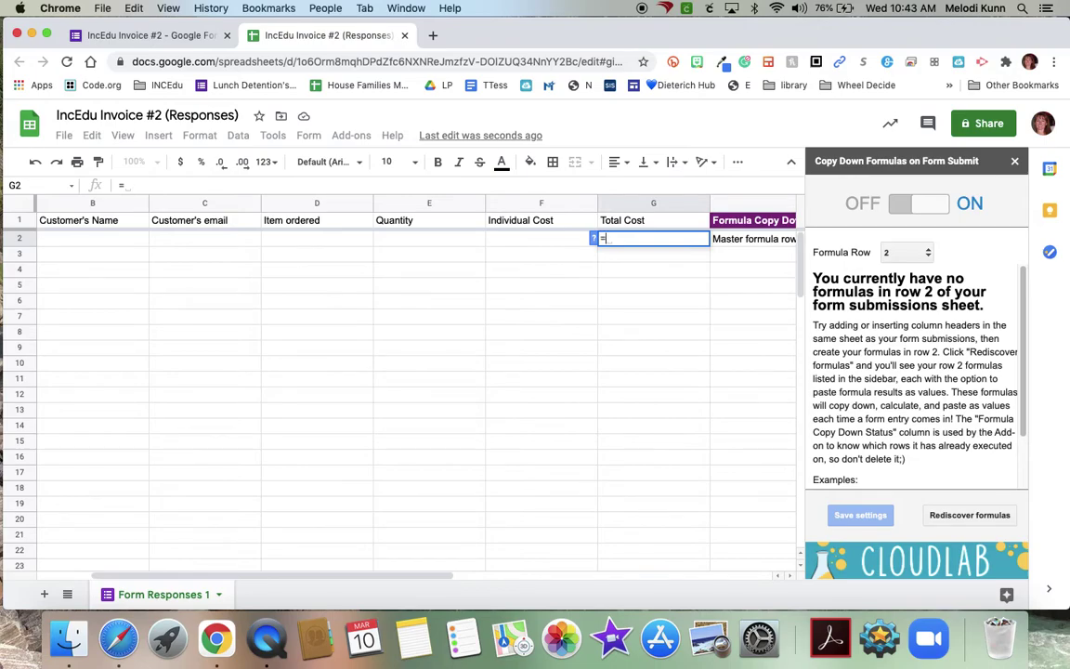
text(E2)
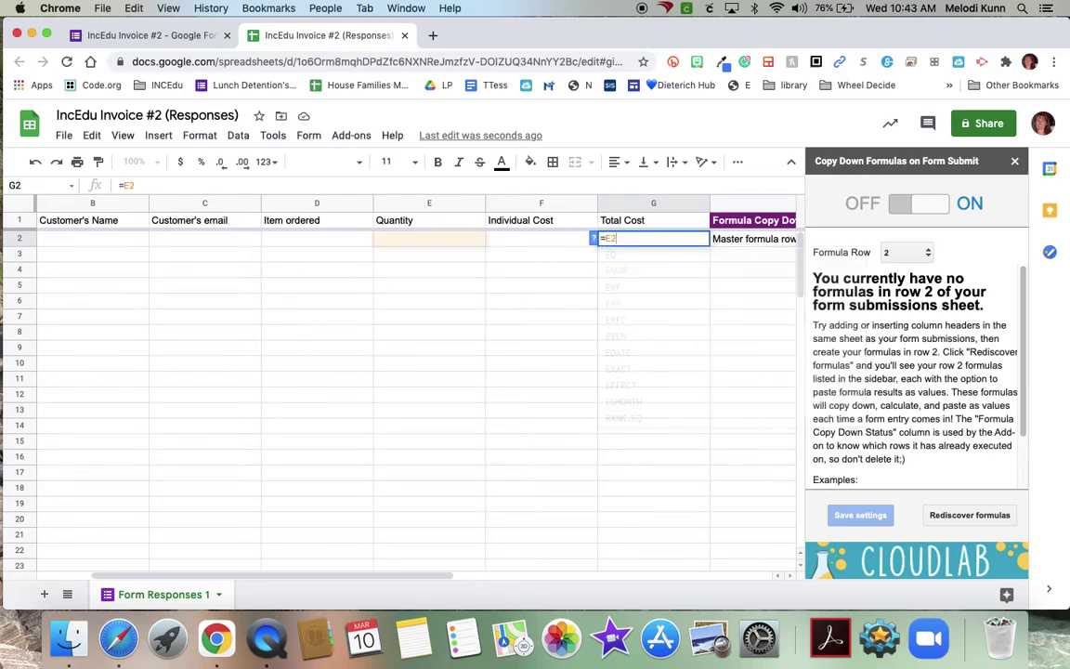
text(*F)
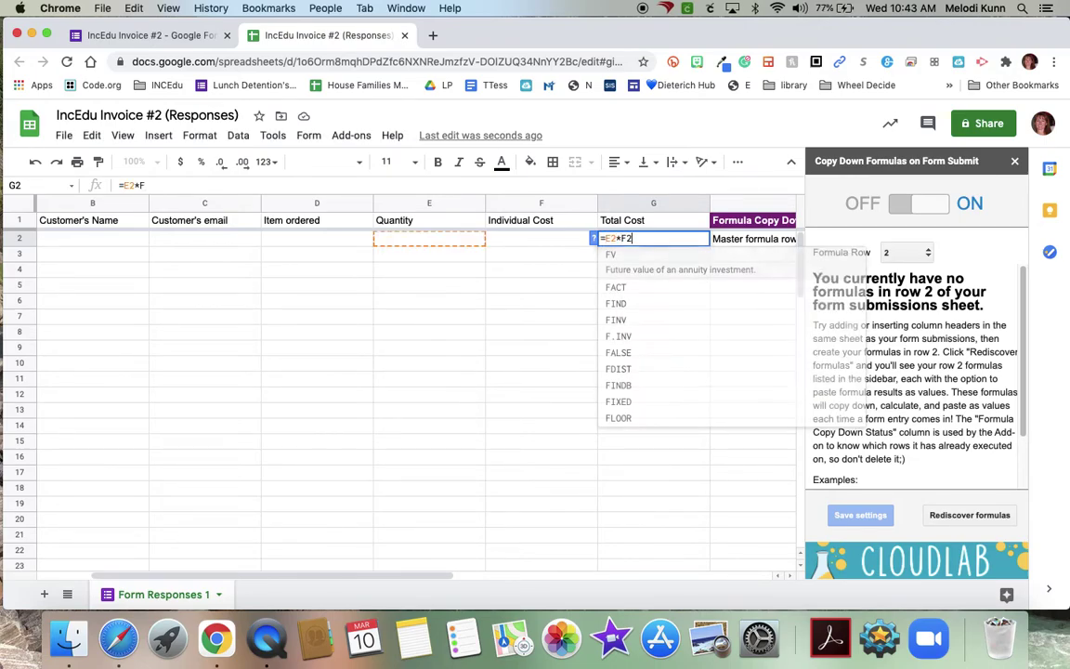
text(2)
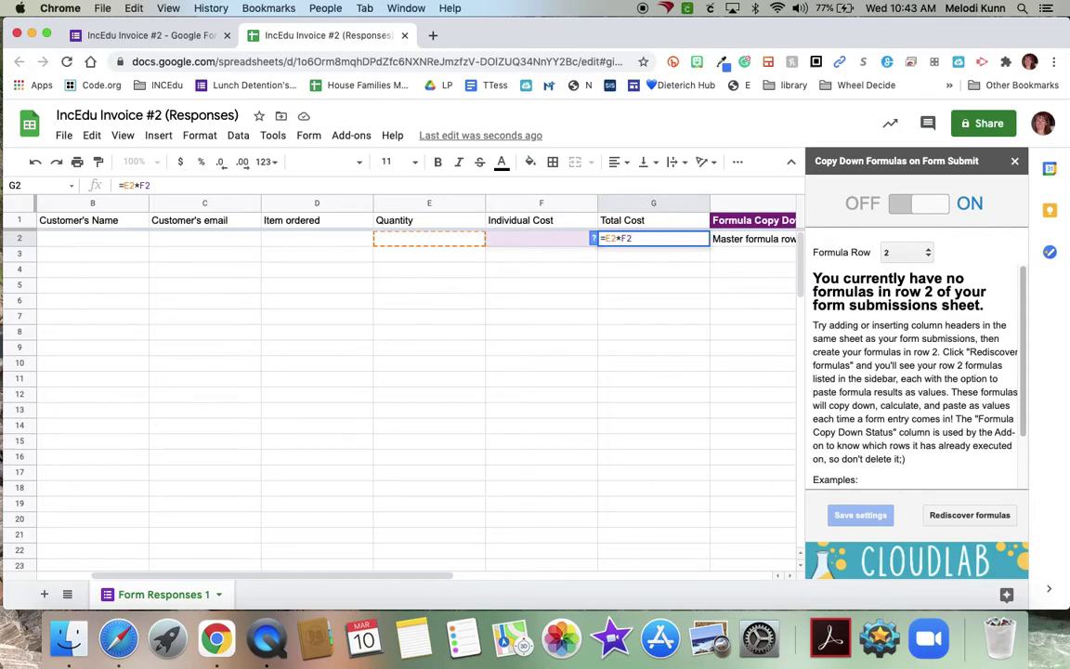
key(Return)
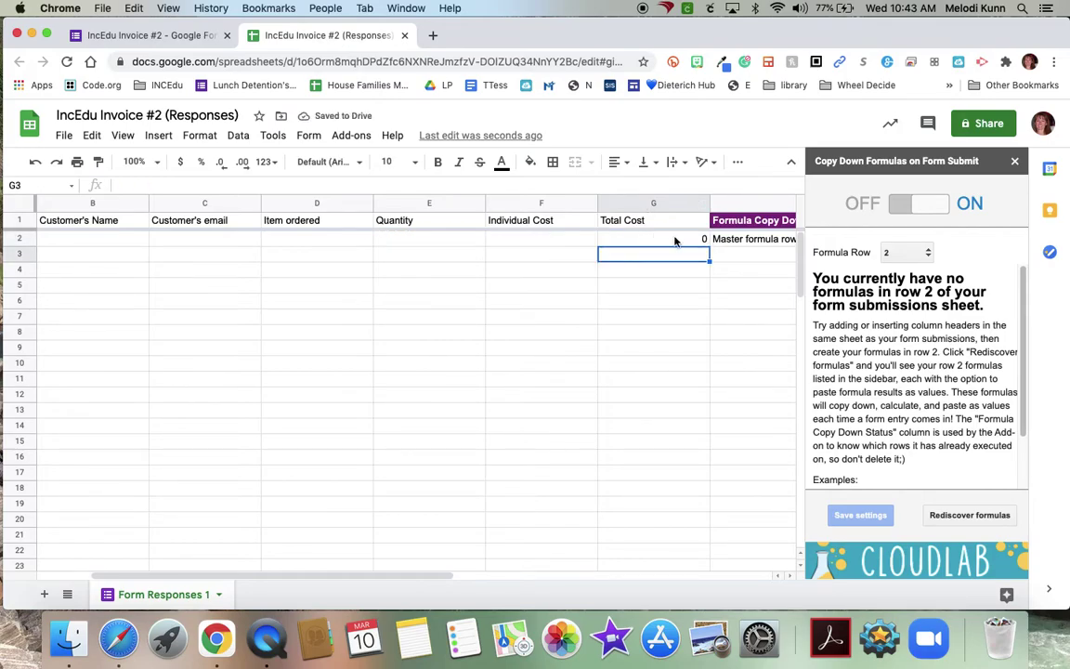
Step: Rediscover the Total Cost formula, set it to paste as values, save, and close
scroll(917, 468, down, 2)
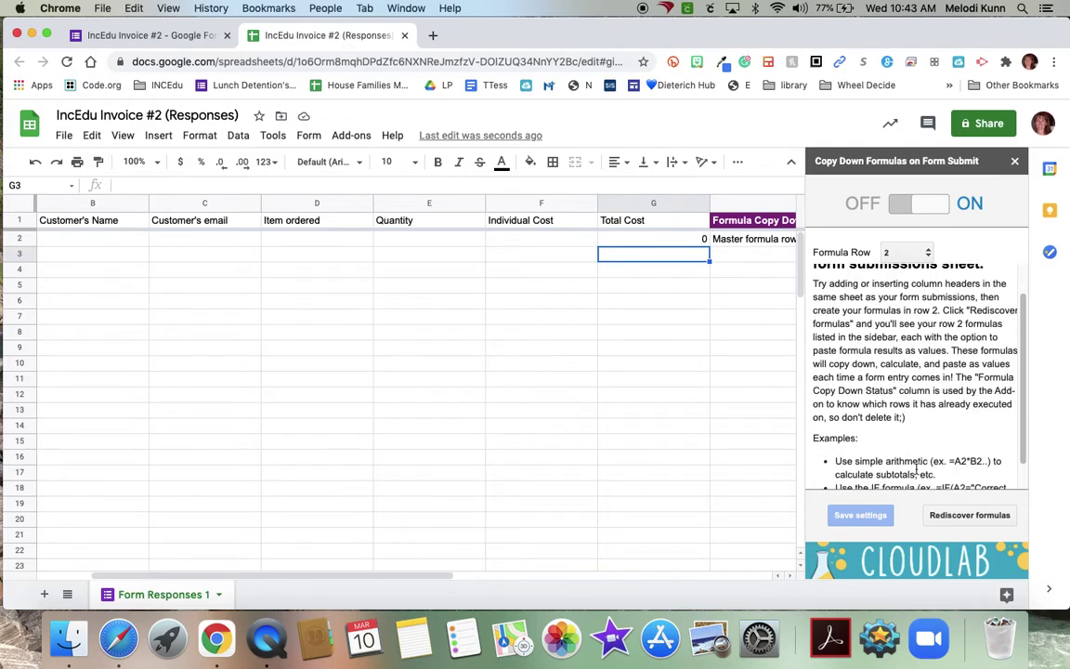
click(949, 515)
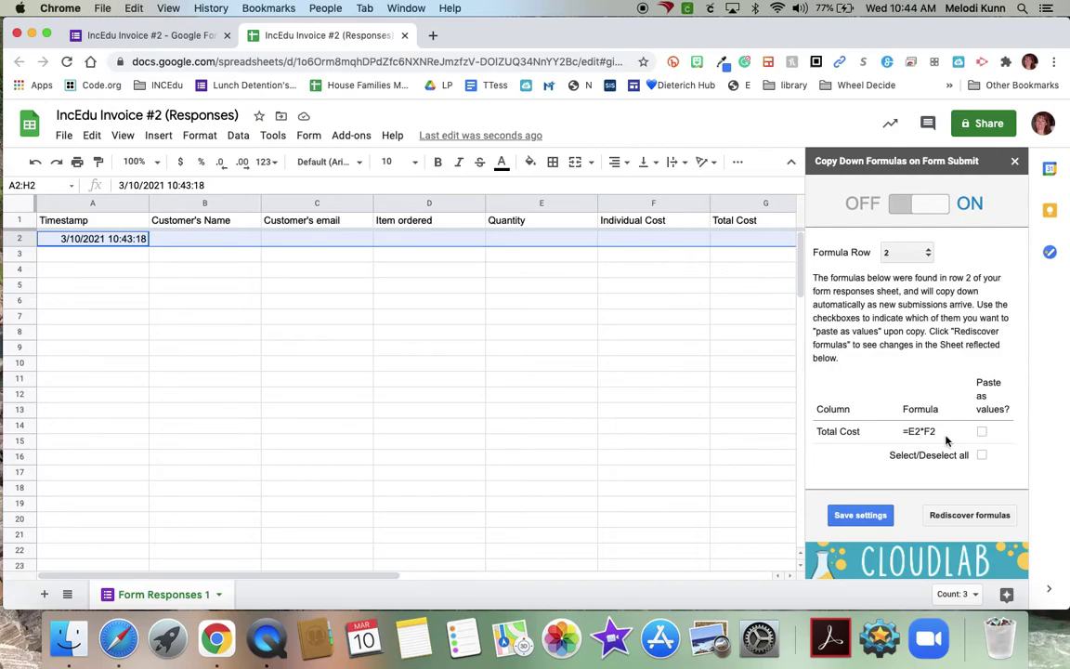
click(981, 432)
click(860, 518)
click(1014, 161)
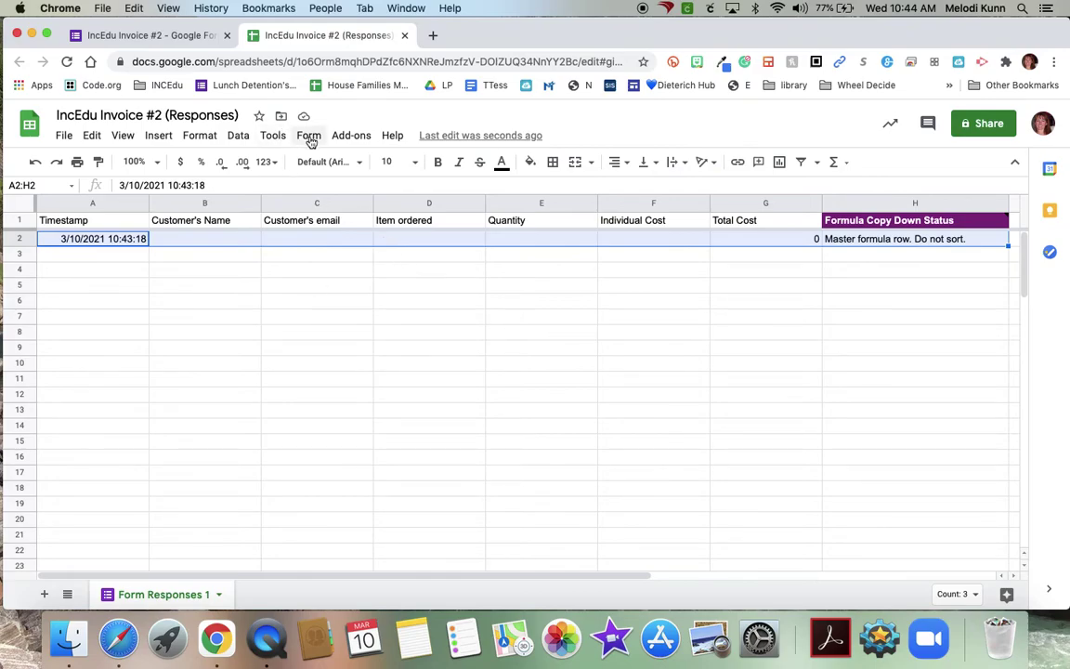
Step: Search the Marketplace for 'formmule' and view the Form Mule add-on's details
click(349, 139)
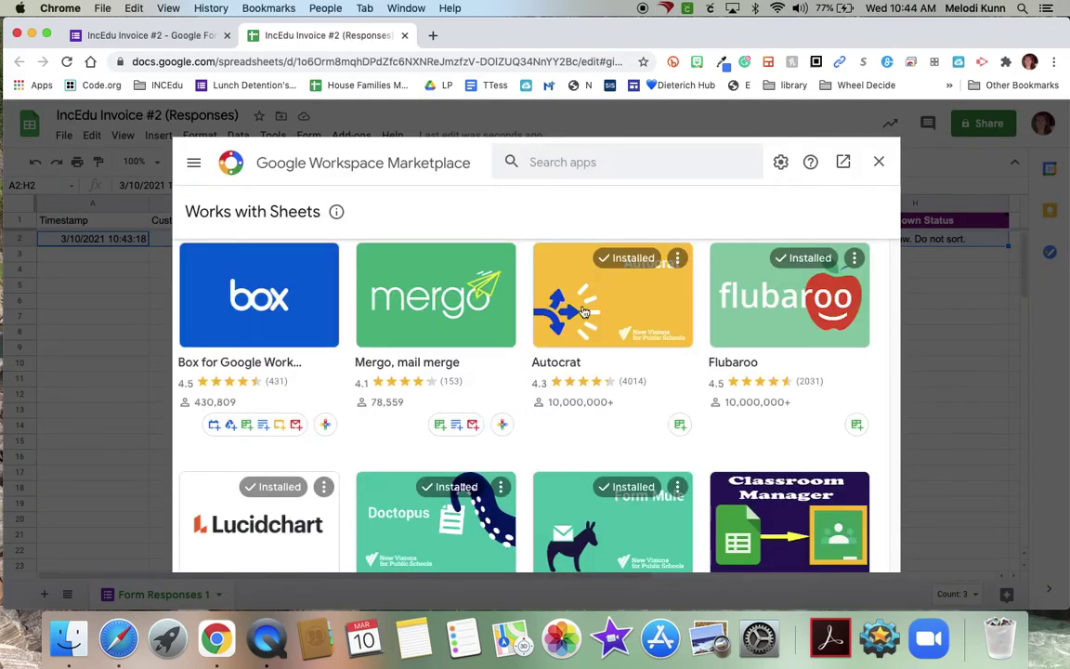
click(581, 164)
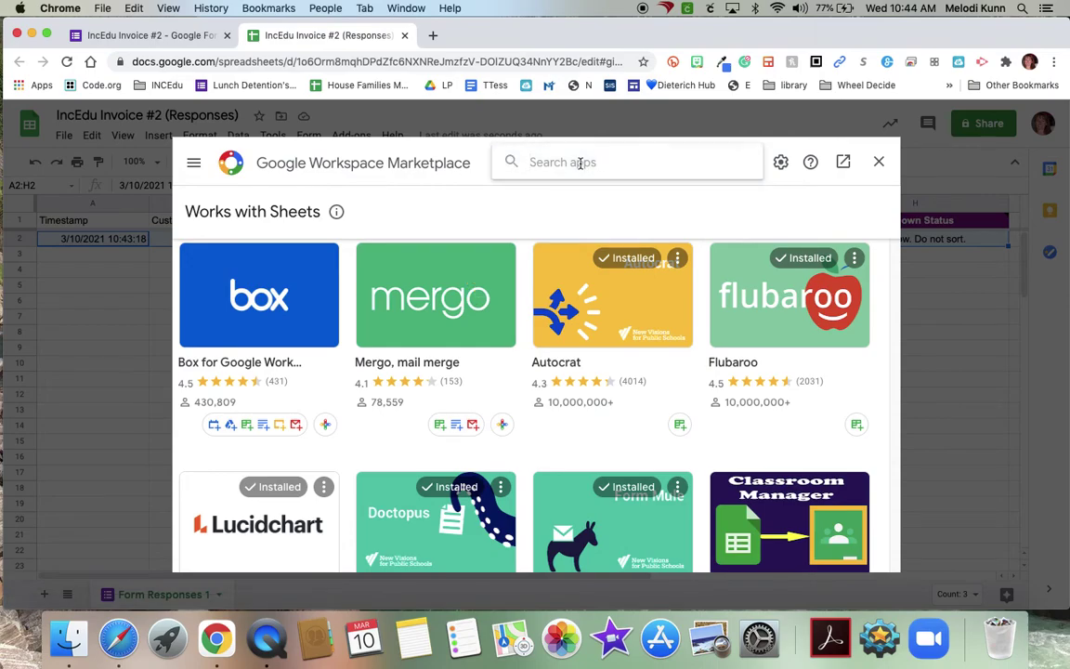
text(formmyle)
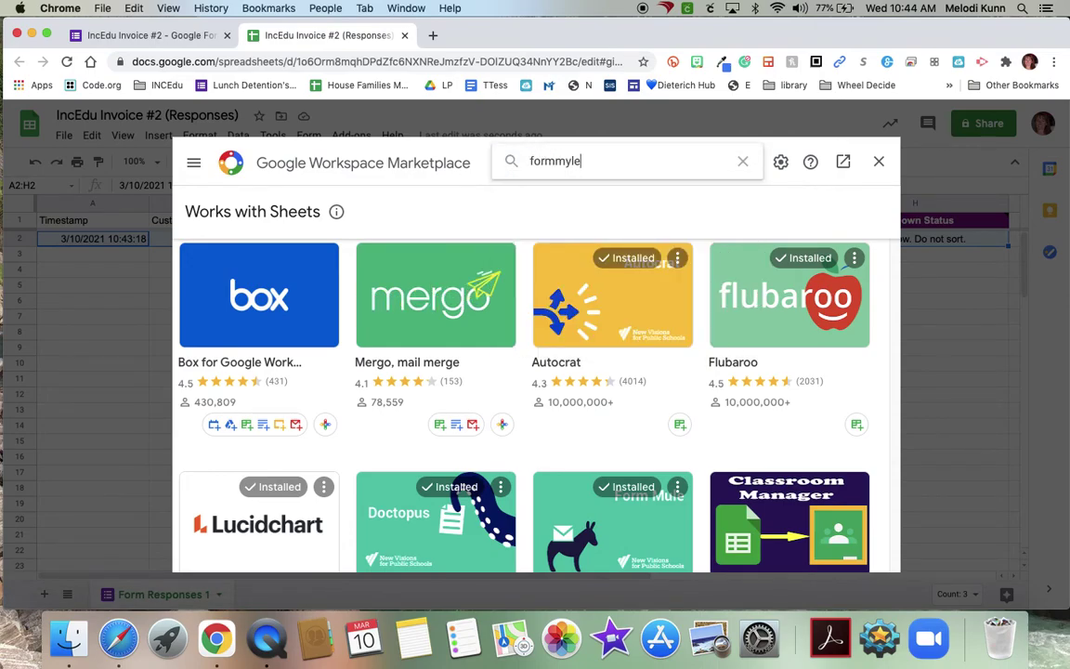
key(BackSpace)
text(ul)
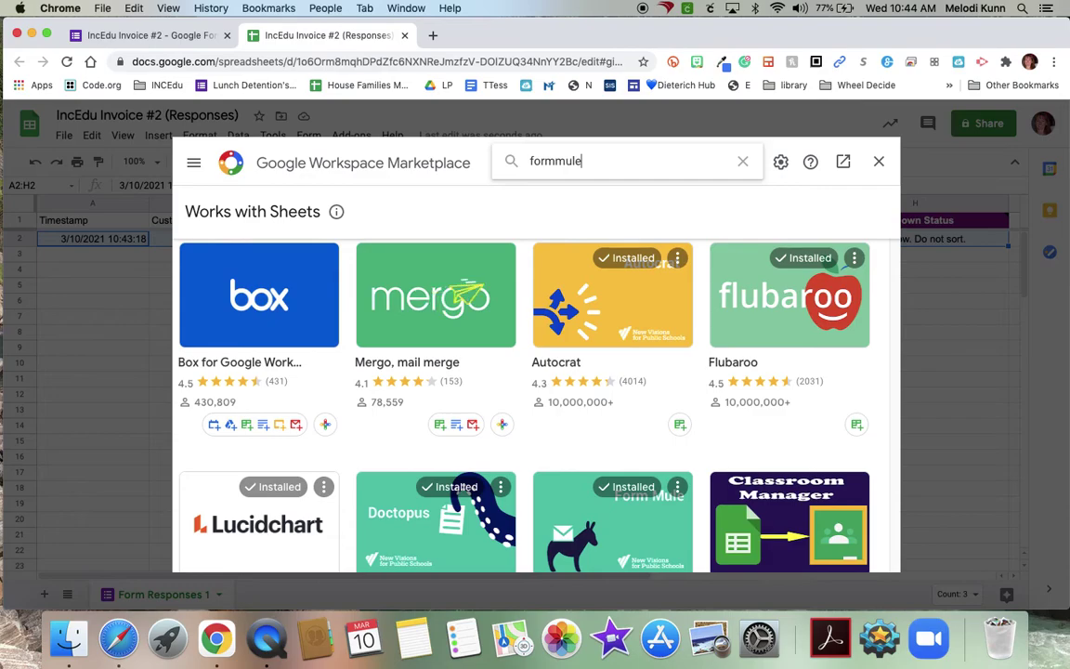
text(e)
key(Return)
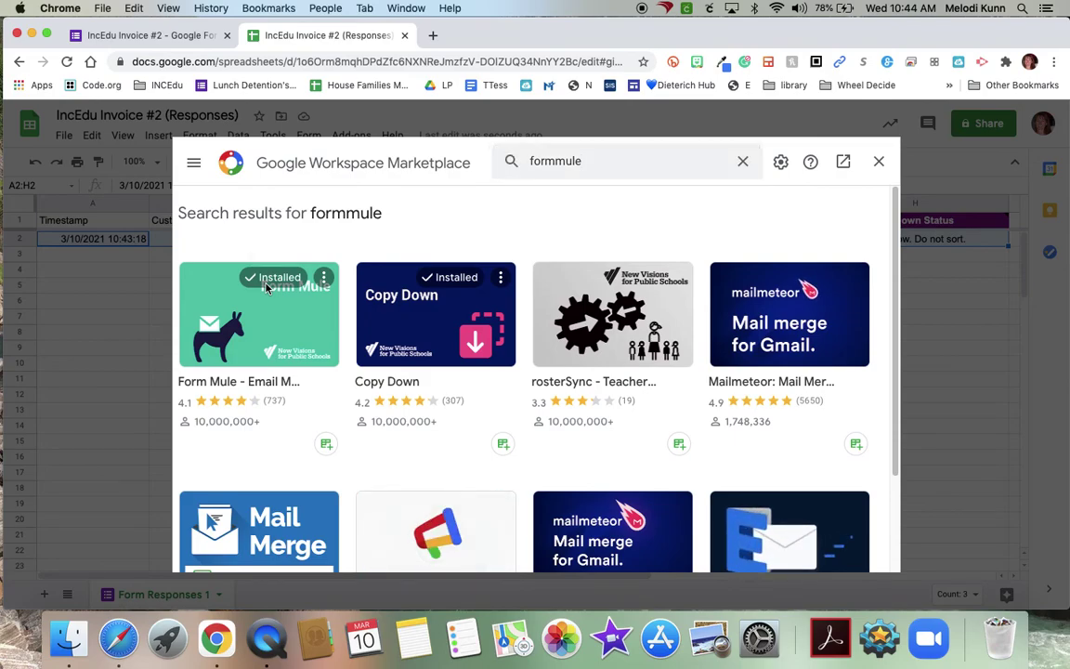
click(264, 338)
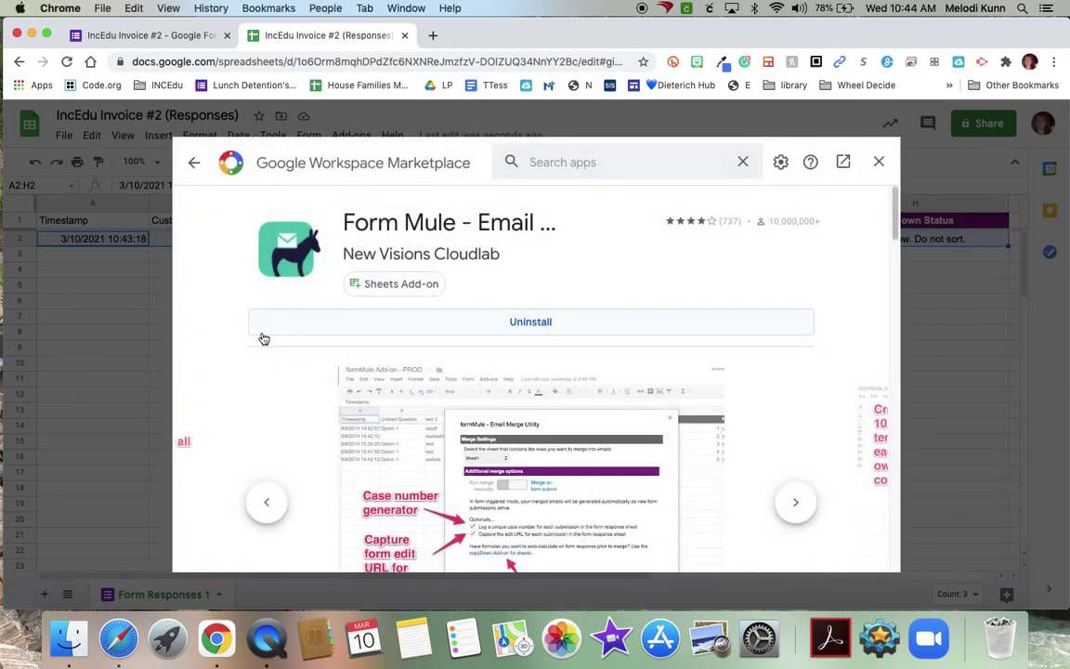